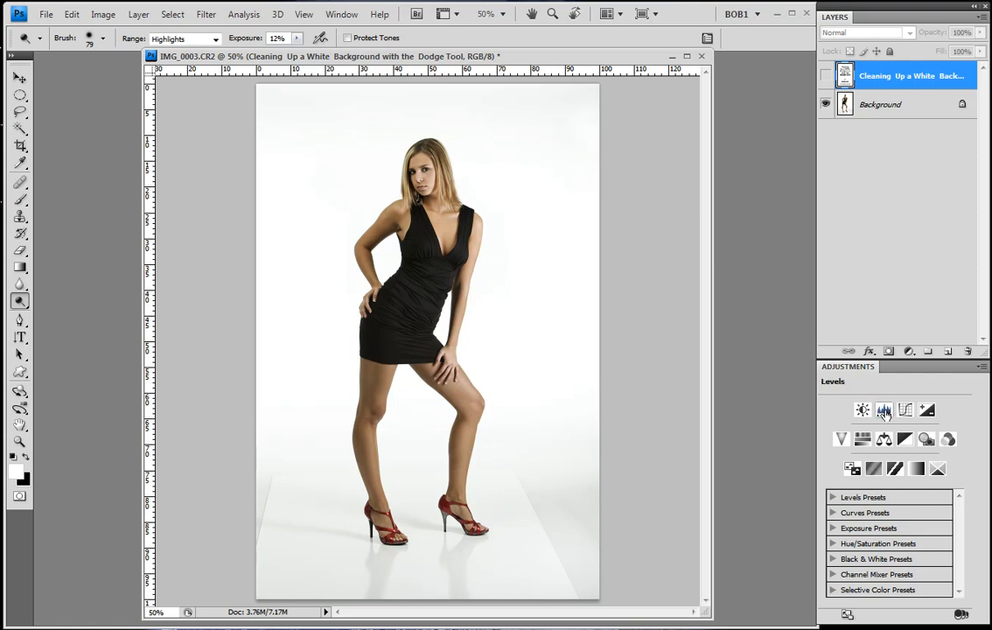
- Add a Levels adjustment layer above the photo and set its black input level to 235
{"action": "left_click", "coordinate": [885, 413]}
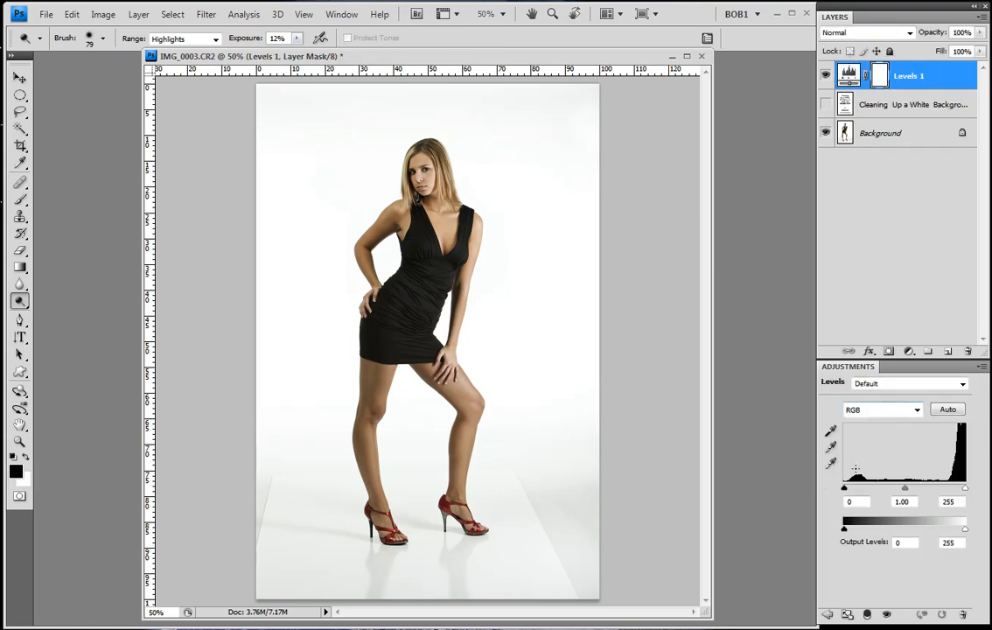
{"action": "left_click_drag", "start_coordinate": [845, 492], "coordinate": [985, 497]}
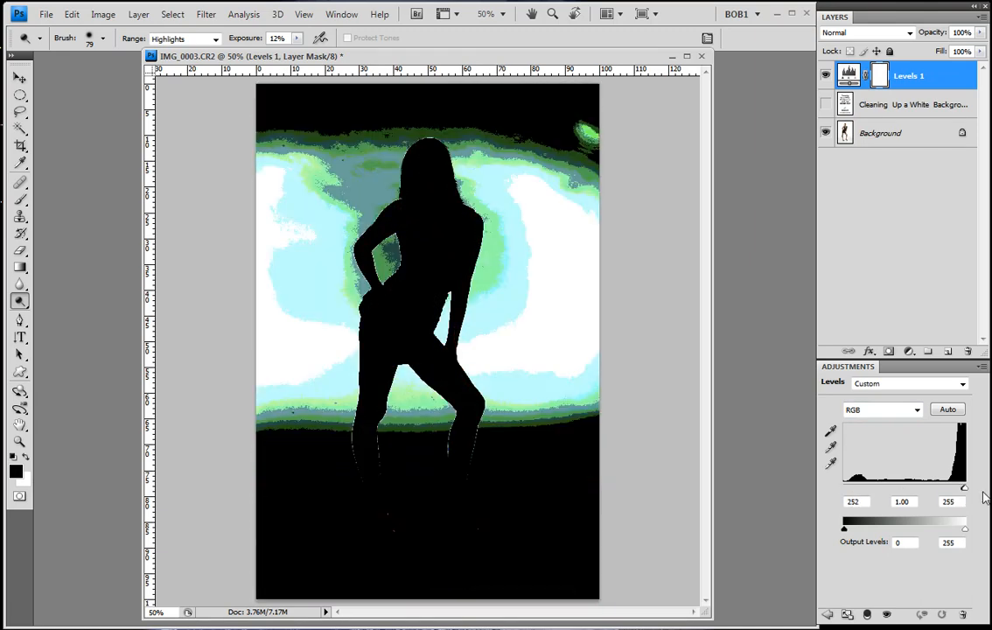
{"action": "left_click_drag", "start_coordinate": [983, 497], "coordinate": [959, 496]}
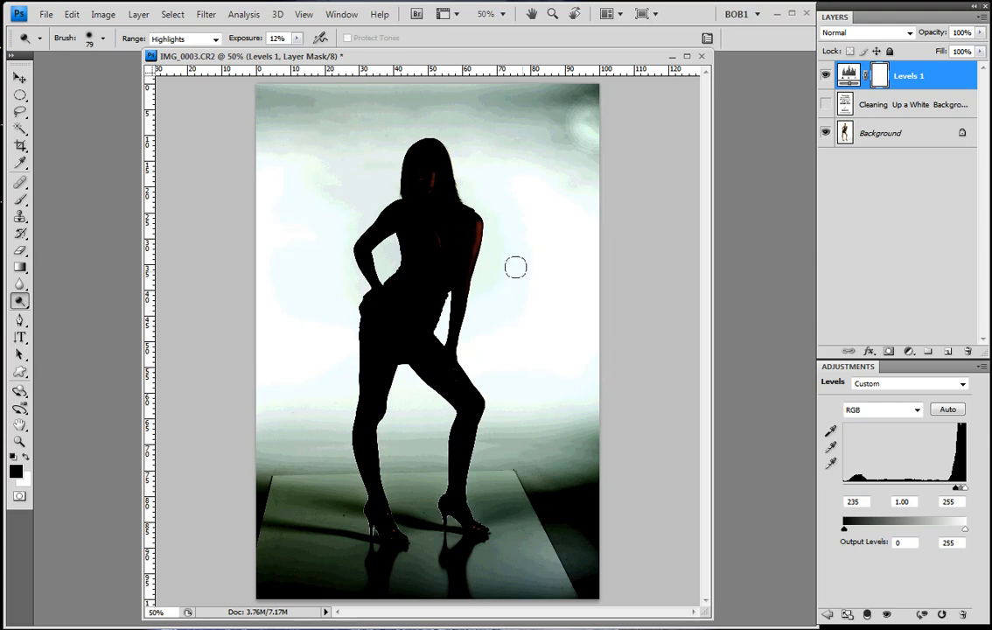
- Dodge the backdrop and floor to the right of the model to pure white on the Background layer with a 170 px brush
{"action": "left_click", "coordinate": [848, 134]}
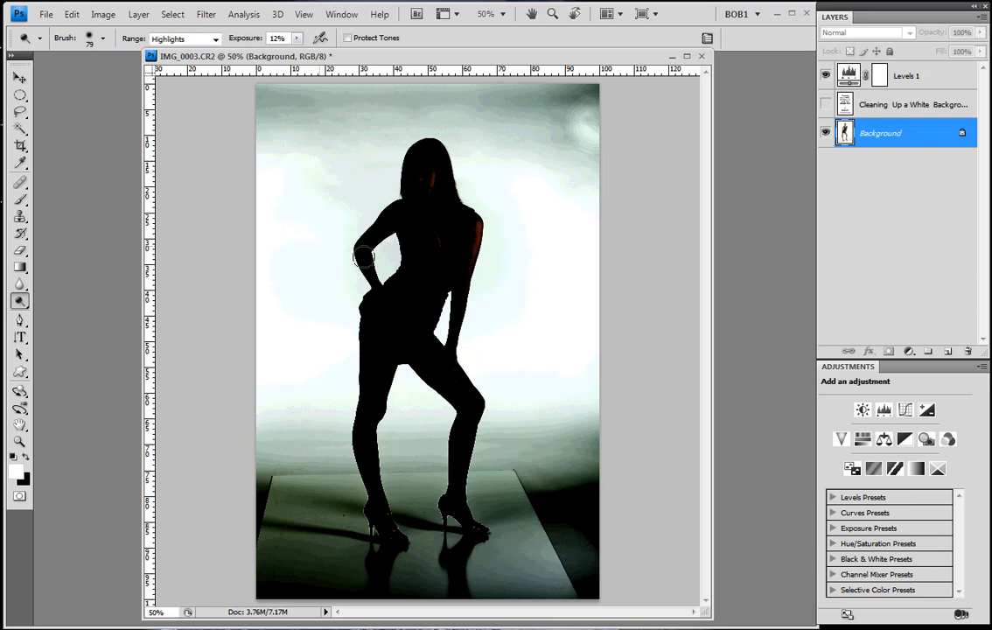
{"action": "right_click", "coordinate": [506, 133]}
{"action": "left_click_drag", "start_coordinate": [574, 161], "coordinate": [602, 161]}
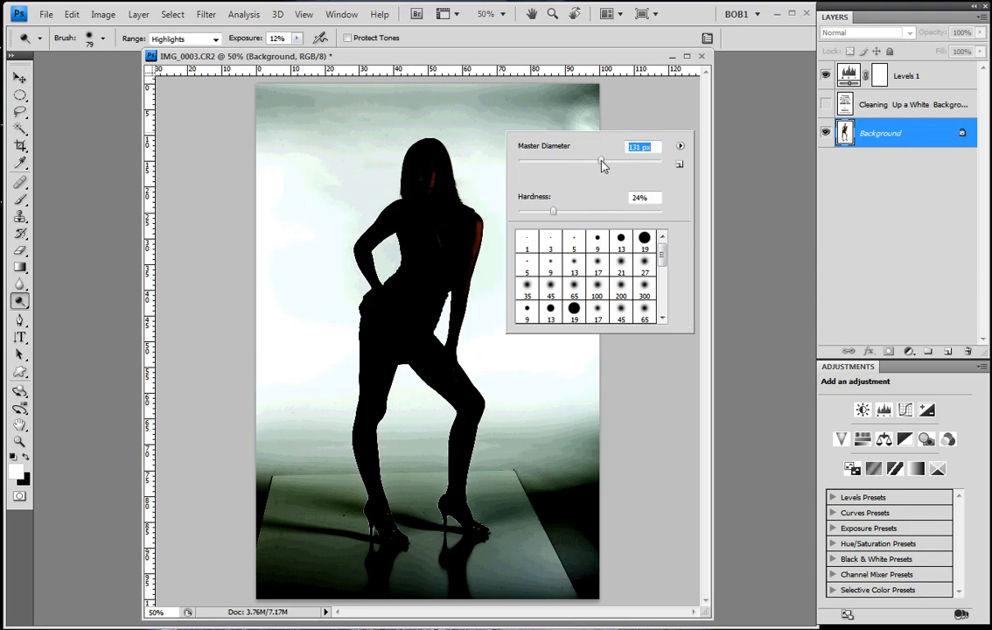
{"action": "left_click", "coordinate": [487, 105]}
{"action": "mouse_move", "coordinate": [505, 127]}
{"action": "left_mouse_down"}
{"action": "mouse_move", "coordinate": [498, 110]}
{"action": "mouse_move", "coordinate": [479, 112]}
{"action": "mouse_move", "coordinate": [475, 143]}
{"action": "mouse_move", "coordinate": [460, 149]}
{"action": "left_mouse_up"}
{"action": "left_click_drag", "start_coordinate": [490, 261], "coordinate": [474, 324]}
{"action": "mouse_move", "coordinate": [502, 396]}
{"action": "left_mouse_down"}
{"action": "mouse_move", "coordinate": [480, 462]}
{"action": "mouse_move", "coordinate": [486, 487]}
{"action": "mouse_move", "coordinate": [477, 468]}
{"action": "mouse_move", "coordinate": [485, 492]}
{"action": "mouse_move", "coordinate": [507, 500]}
{"action": "mouse_move", "coordinate": [476, 560]}
{"action": "mouse_move", "coordinate": [478, 547]}
{"action": "mouse_move", "coordinate": [491, 580]}
{"action": "mouse_move", "coordinate": [542, 545]}
{"action": "mouse_move", "coordinate": [559, 568]}
{"action": "mouse_move", "coordinate": [563, 534]}
{"action": "mouse_move", "coordinate": [571, 571]}
{"action": "mouse_move", "coordinate": [573, 373]}
{"action": "mouse_move", "coordinate": [543, 525]}
{"action": "mouse_move", "coordinate": [535, 401]}
{"action": "mouse_move", "coordinate": [526, 509]}
{"action": "left_mouse_up"}
{"action": "mouse_move", "coordinate": [576, 598]}
{"action": "left_mouse_down"}
{"action": "mouse_move", "coordinate": [545, 579]}
{"action": "mouse_move", "coordinate": [484, 569]}
{"action": "left_mouse_up"}
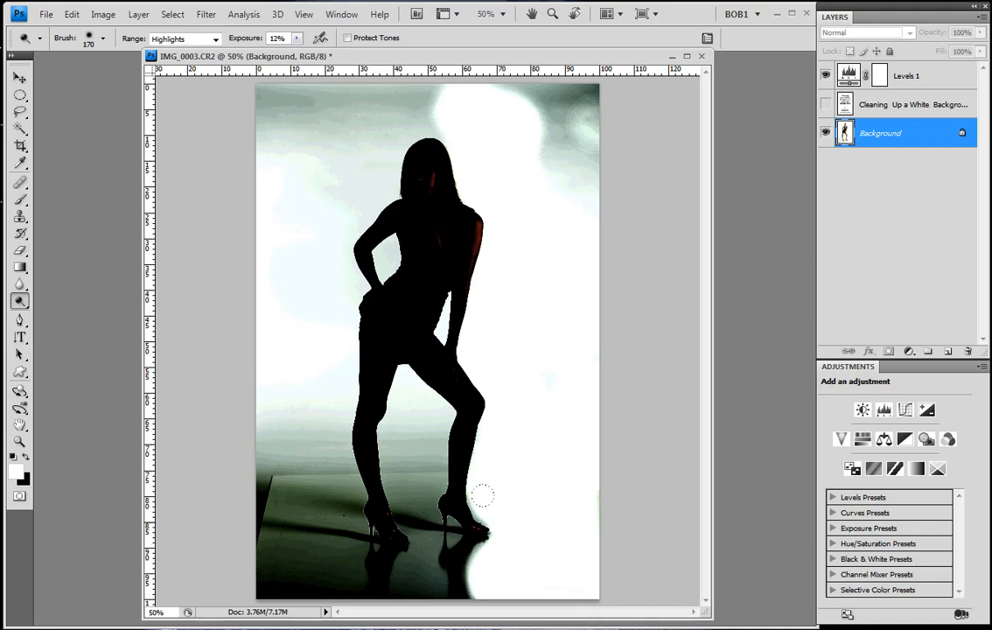
- Dodge the grey backdrop along the photo's upper edge and left of the model's upper body to pure white
{"action": "mouse_move", "coordinate": [613, 102]}
{"action": "left_mouse_down"}
{"action": "mouse_move", "coordinate": [572, 156]}
{"action": "mouse_move", "coordinate": [562, 77]}
{"action": "mouse_move", "coordinate": [538, 158]}
{"action": "mouse_move", "coordinate": [542, 75]}
{"action": "mouse_move", "coordinate": [589, 71]}
{"action": "left_mouse_up"}
{"action": "mouse_move", "coordinate": [484, 68]}
{"action": "left_mouse_down"}
{"action": "mouse_move", "coordinate": [376, 83]}
{"action": "mouse_move", "coordinate": [410, 93]}
{"action": "mouse_move", "coordinate": [350, 129]}
{"action": "mouse_move", "coordinate": [348, 169]}
{"action": "mouse_move", "coordinate": [315, 166]}
{"action": "mouse_move", "coordinate": [263, 92]}
{"action": "mouse_move", "coordinate": [232, 172]}
{"action": "mouse_move", "coordinate": [288, 92]}
{"action": "mouse_move", "coordinate": [302, 186]}
{"action": "mouse_move", "coordinate": [332, 175]}
{"action": "mouse_move", "coordinate": [335, 193]}
{"action": "left_mouse_up"}
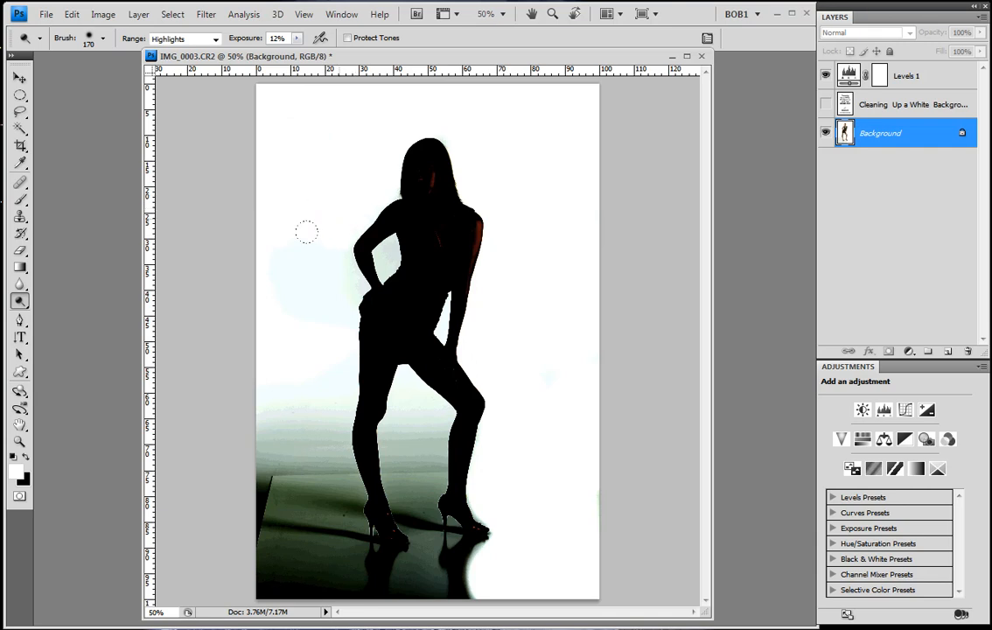
{"action": "mouse_move", "coordinate": [268, 284]}
{"action": "left_mouse_down"}
{"action": "mouse_move", "coordinate": [284, 316]}
{"action": "mouse_move", "coordinate": [315, 305]}
{"action": "left_mouse_up"}
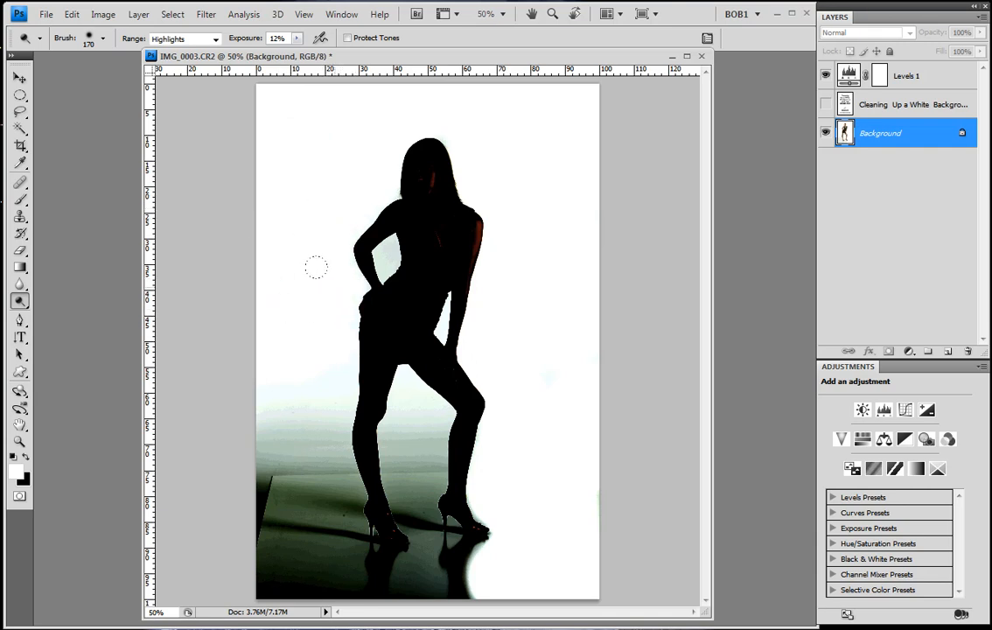
- Dodge the lower left backdrop, the gap between the legs and the floor around the shoe shadows to white
{"action": "mouse_move", "coordinate": [310, 388]}
{"action": "left_mouse_down"}
{"action": "mouse_move", "coordinate": [303, 448]}
{"action": "mouse_move", "coordinate": [275, 436]}
{"action": "mouse_move", "coordinate": [258, 361]}
{"action": "mouse_move", "coordinate": [264, 459]}
{"action": "mouse_move", "coordinate": [300, 475]}
{"action": "mouse_move", "coordinate": [244, 472]}
{"action": "mouse_move", "coordinate": [323, 483]}
{"action": "mouse_move", "coordinate": [295, 460]}
{"action": "mouse_move", "coordinate": [318, 473]}
{"action": "mouse_move", "coordinate": [306, 428]}
{"action": "left_mouse_up"}
{"action": "left_click_drag", "start_coordinate": [313, 485], "coordinate": [255, 472]}
{"action": "mouse_move", "coordinate": [391, 380]}
{"action": "left_mouse_down"}
{"action": "mouse_move", "coordinate": [372, 385]}
{"action": "mouse_move", "coordinate": [367, 415]}
{"action": "mouse_move", "coordinate": [394, 451]}
{"action": "mouse_move", "coordinate": [404, 399]}
{"action": "left_mouse_up"}
{"action": "left_click_drag", "start_coordinate": [396, 437], "coordinate": [399, 464]}
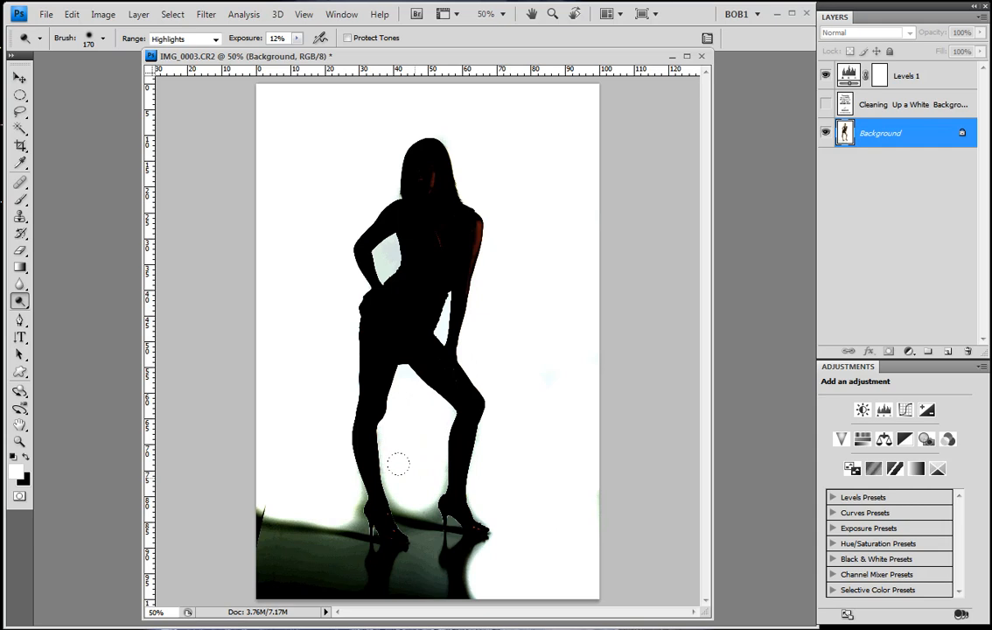
{"action": "mouse_move", "coordinate": [399, 539]}
{"action": "left_mouse_down"}
{"action": "mouse_move", "coordinate": [416, 574]}
{"action": "mouse_move", "coordinate": [277, 565]}
{"action": "mouse_move", "coordinate": [310, 572]}
{"action": "mouse_move", "coordinate": [295, 581]}
{"action": "mouse_move", "coordinate": [321, 564]}
{"action": "mouse_move", "coordinate": [259, 521]}
{"action": "left_mouse_up"}
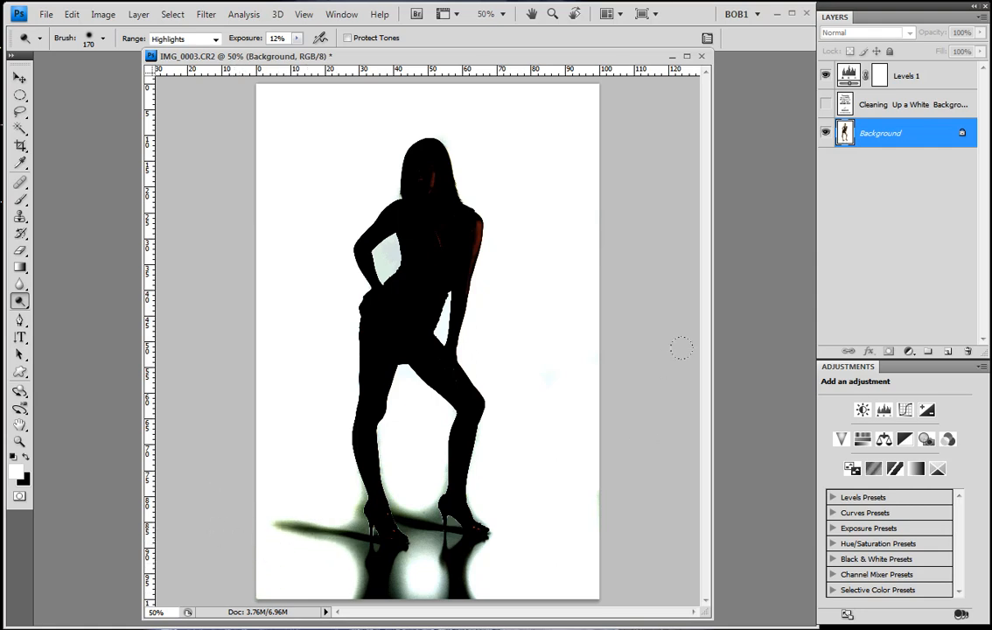
- Reduce the brush to 78 px and dodge the gaps between the arms and body and along the model's outline
{"action": "right_click", "coordinate": [491, 357]}
{"action": "left_click", "coordinate": [584, 404]}
{"action": "left_click_drag", "start_coordinate": [446, 314], "coordinate": [441, 331]}
{"action": "left_click_drag", "start_coordinate": [395, 250], "coordinate": [383, 271]}
{"action": "mouse_move", "coordinate": [391, 203]}
{"action": "left_mouse_down"}
{"action": "mouse_move", "coordinate": [390, 165]}
{"action": "mouse_move", "coordinate": [412, 130]}
{"action": "mouse_move", "coordinate": [455, 138]}
{"action": "mouse_move", "coordinate": [470, 194]}
{"action": "mouse_move", "coordinate": [502, 232]}
{"action": "mouse_move", "coordinate": [498, 341]}
{"action": "left_mouse_up"}
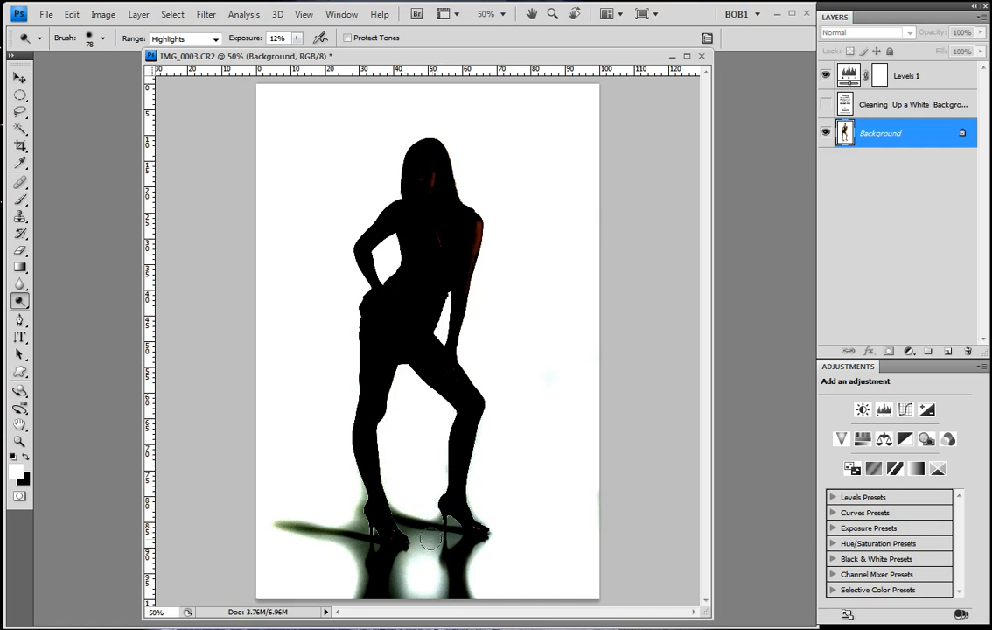
- Reduce the brush to 31 px and dodge the grey floor between the two shoe reflections
{"action": "right_click", "coordinate": [429, 549]}
{"action": "left_click_drag", "start_coordinate": [476, 584], "coordinate": [475, 584]}
{"action": "left_click", "coordinate": [467, 582]}
{"action": "left_click", "coordinate": [422, 541]}
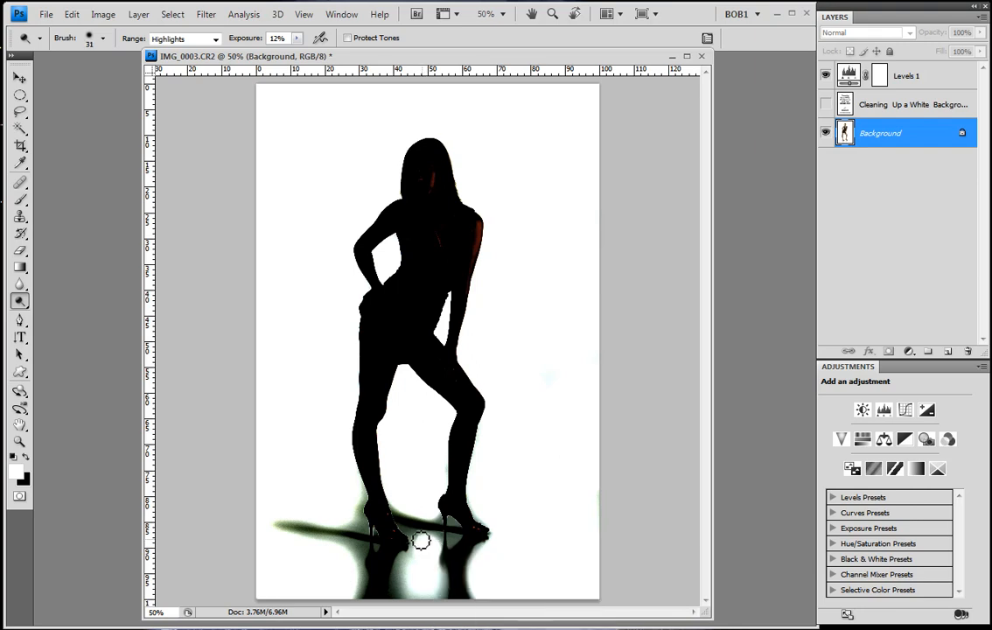
{"action": "mouse_move", "coordinate": [440, 544]}
{"action": "left_mouse_down"}
{"action": "mouse_move", "coordinate": [449, 610]}
{"action": "mouse_move", "coordinate": [413, 559]}
{"action": "mouse_move", "coordinate": [400, 589]}
{"action": "mouse_move", "coordinate": [399, 605]}
{"action": "mouse_move", "coordinate": [409, 584]}
{"action": "mouse_move", "coordinate": [437, 604]}
{"action": "mouse_move", "coordinate": [425, 602]}
{"action": "left_mouse_up"}
- Enlarge the brush to 41 px and dodge the floor around the left shoe's reflection and along its shadow
{"action": "key", "text": "bracketright"}
{"action": "right_click", "coordinate": [360, 555]}
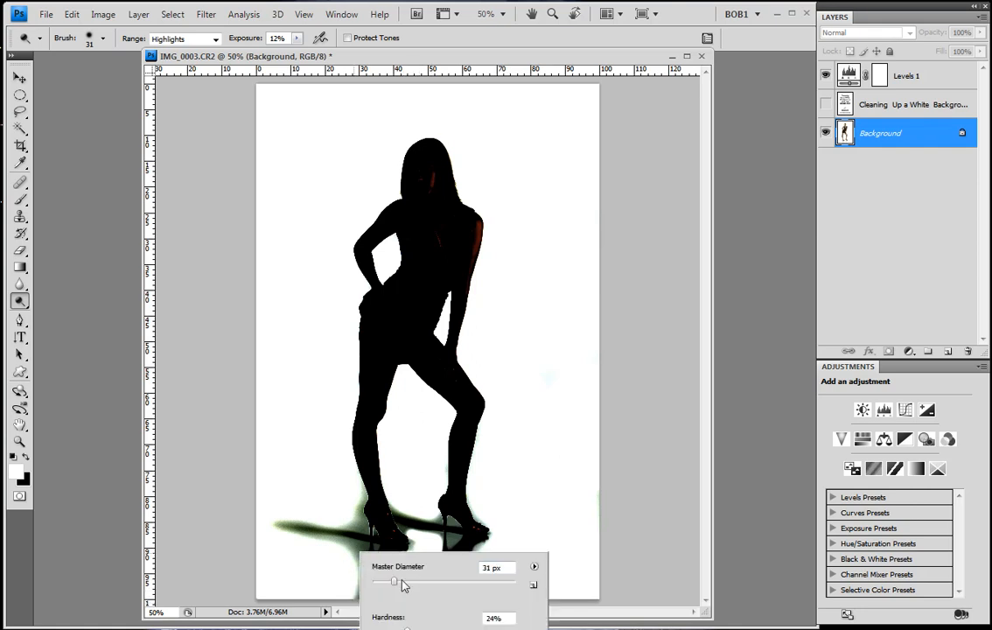
{"action": "key", "text": "Return"}
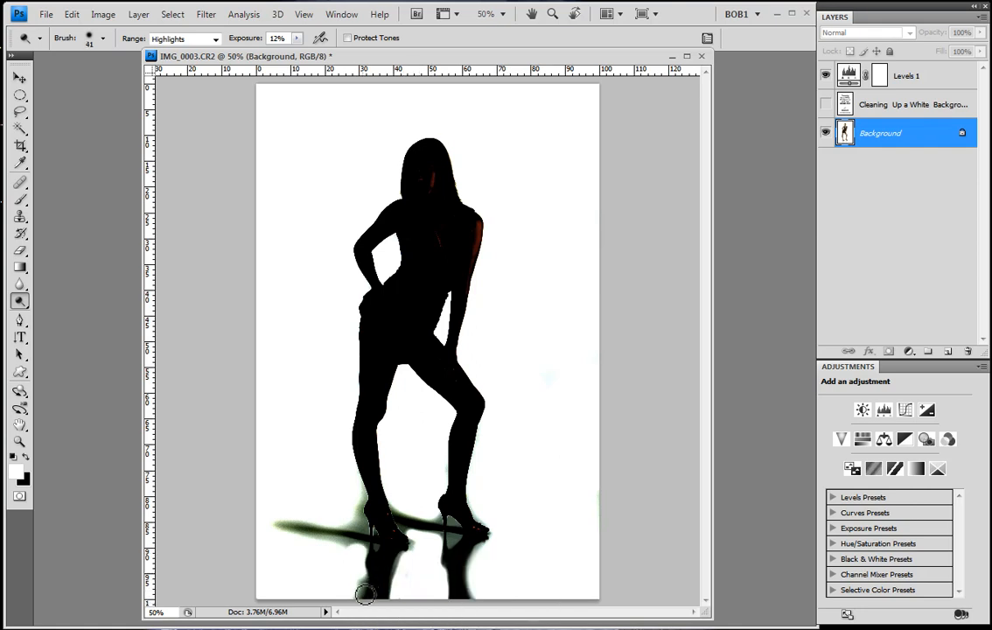
{"action": "mouse_move", "coordinate": [361, 563]}
{"action": "left_mouse_down"}
{"action": "mouse_move", "coordinate": [354, 549]}
{"action": "mouse_move", "coordinate": [282, 533]}
{"action": "left_mouse_up"}
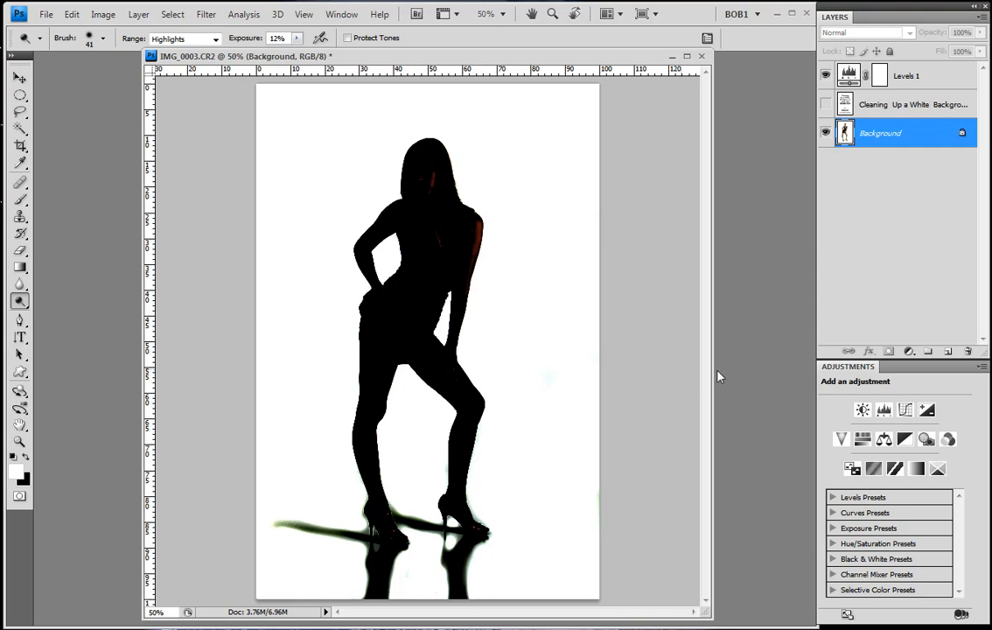
- Raise the Levels layer's black input level to 252 and dodge the remaining tinted spots along the photo's right edge and around the legs on Background
{"action": "left_click", "coordinate": [860, 79]}
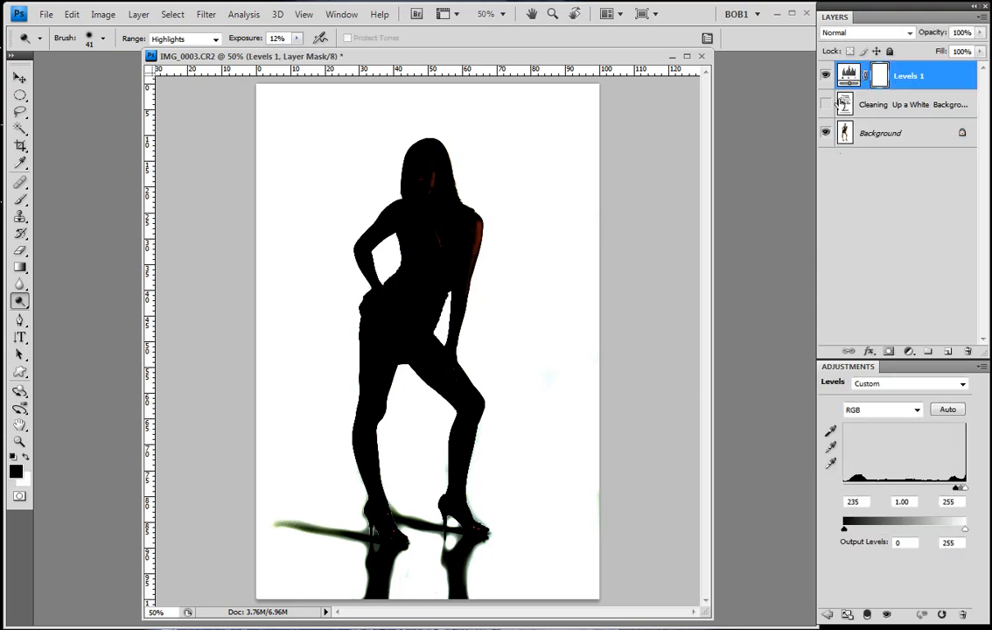
{"action": "left_click_drag", "start_coordinate": [956, 488], "coordinate": [966, 490]}
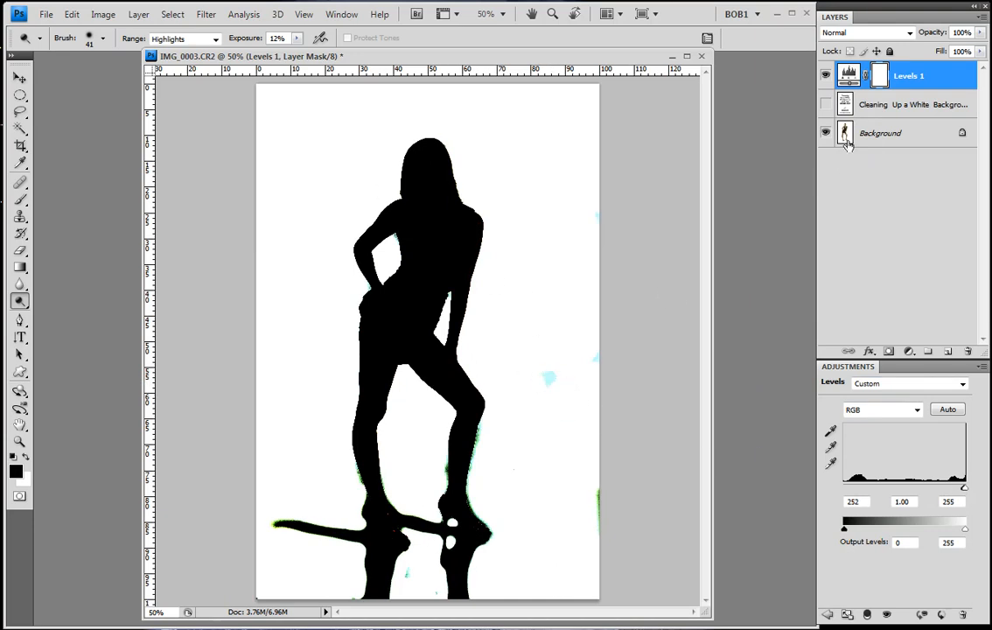
{"action": "left_click", "coordinate": [875, 134]}
{"action": "key", "text": "x"}
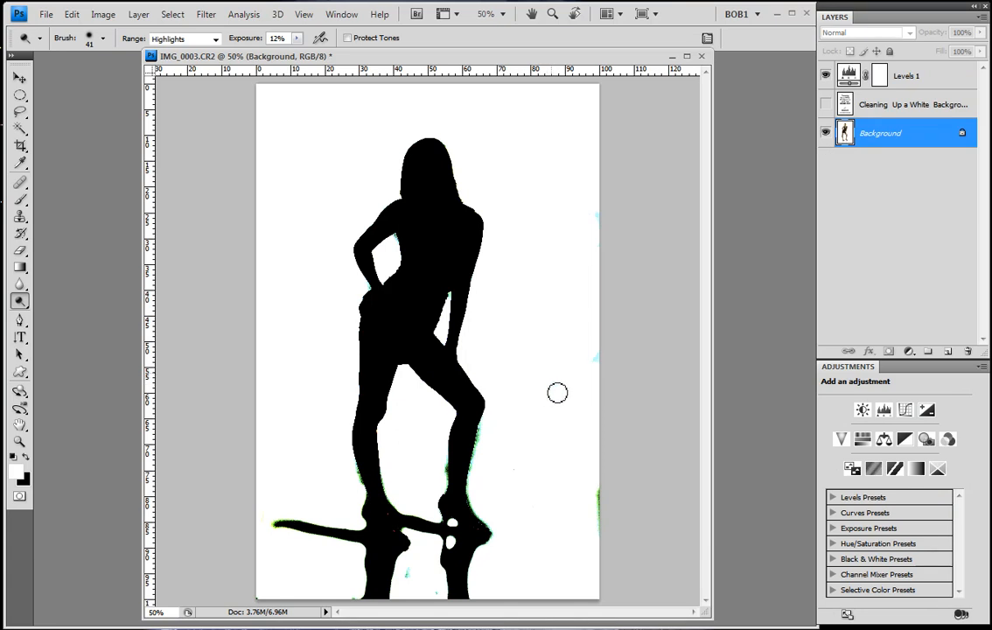
{"action": "mouse_move", "coordinate": [593, 376]}
{"action": "left_mouse_down"}
{"action": "mouse_move", "coordinate": [598, 224]}
{"action": "mouse_move", "coordinate": [598, 536]}
{"action": "left_mouse_up"}
{"action": "mouse_move", "coordinate": [479, 462]}
{"action": "left_mouse_down"}
{"action": "mouse_move", "coordinate": [481, 512]}
{"action": "mouse_move", "coordinate": [500, 534]}
{"action": "mouse_move", "coordinate": [448, 486]}
{"action": "left_mouse_up"}
{"action": "mouse_move", "coordinate": [363, 494]}
{"action": "left_mouse_down"}
{"action": "mouse_move", "coordinate": [359, 477]}
{"action": "mouse_move", "coordinate": [377, 487]}
{"action": "left_mouse_up"}
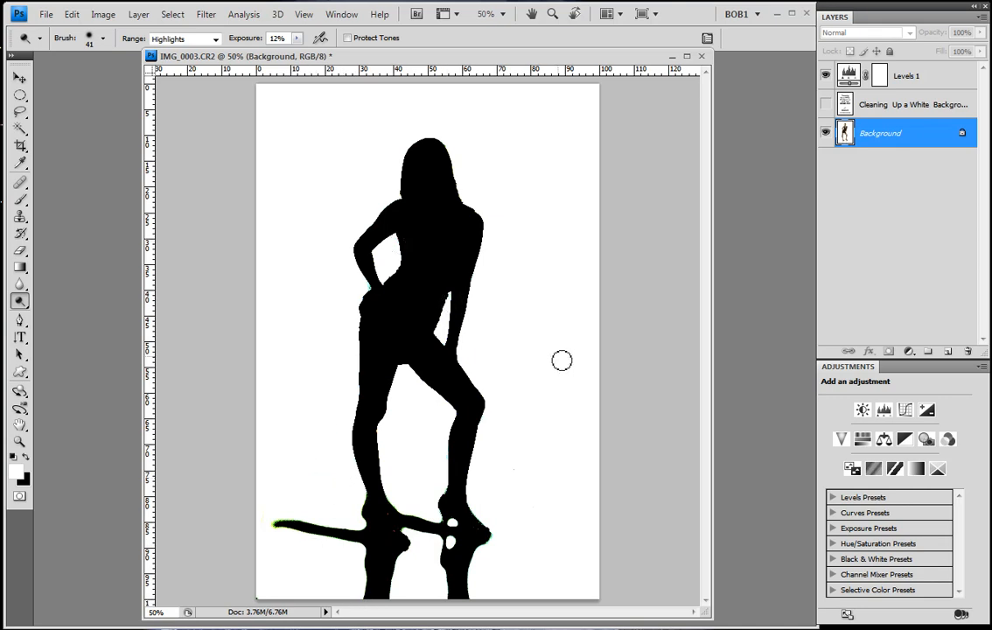
- Hide every layer except Background to view the cleaned photo without the Levels adjustment
{"action": "left_click", "coordinate": [847, 77]}
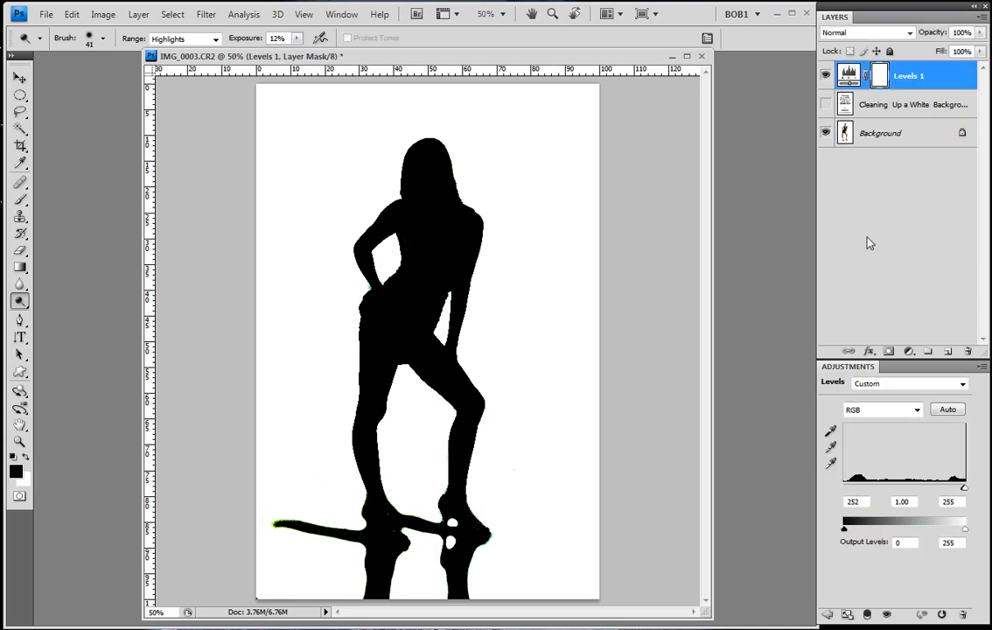
{"action": "left_click", "coordinate": [826, 132], "text": "alt"}
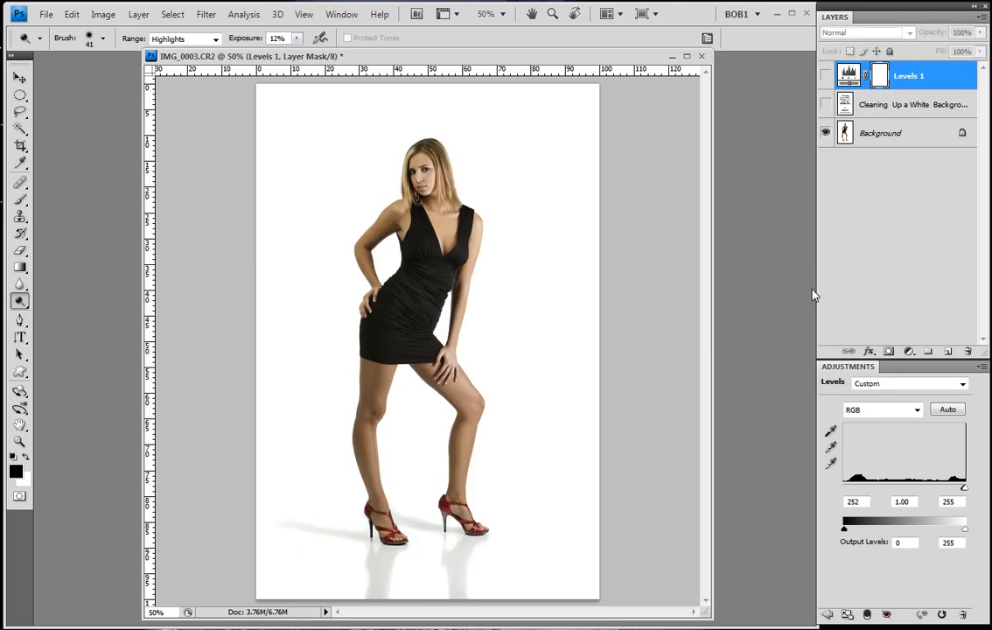